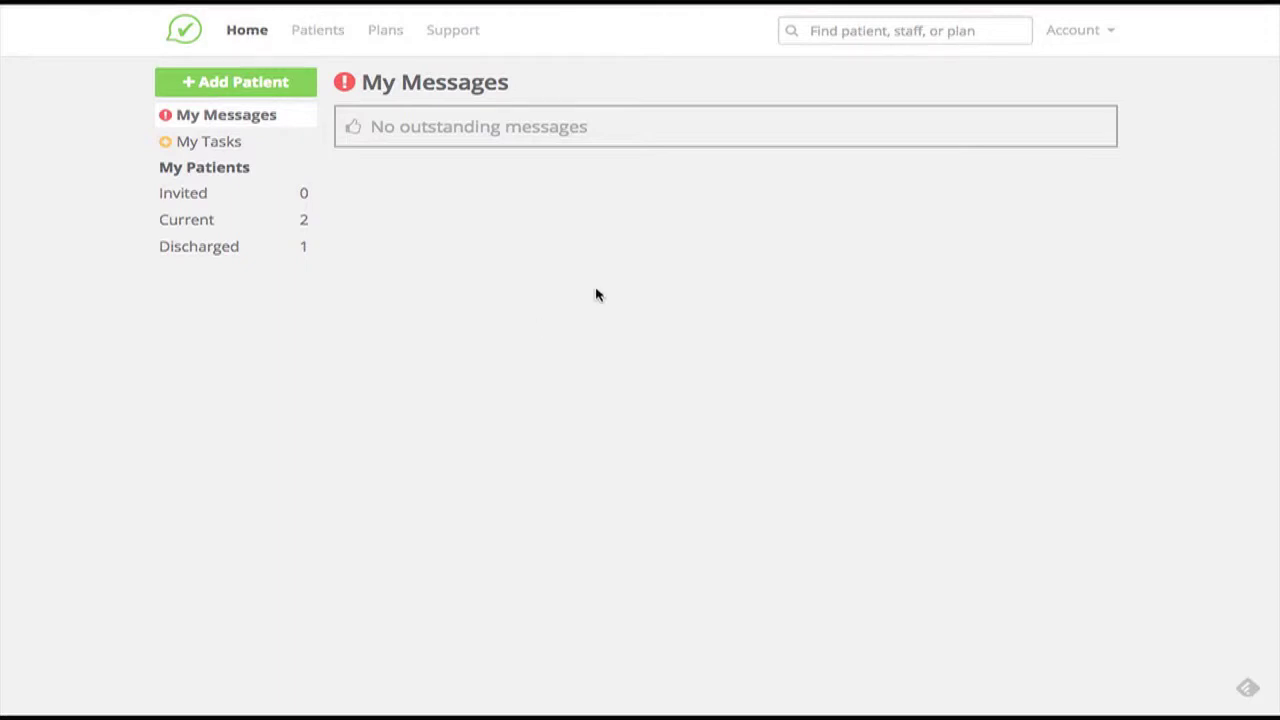
Step: Open the notification settings in the account management area
click(1080, 35)
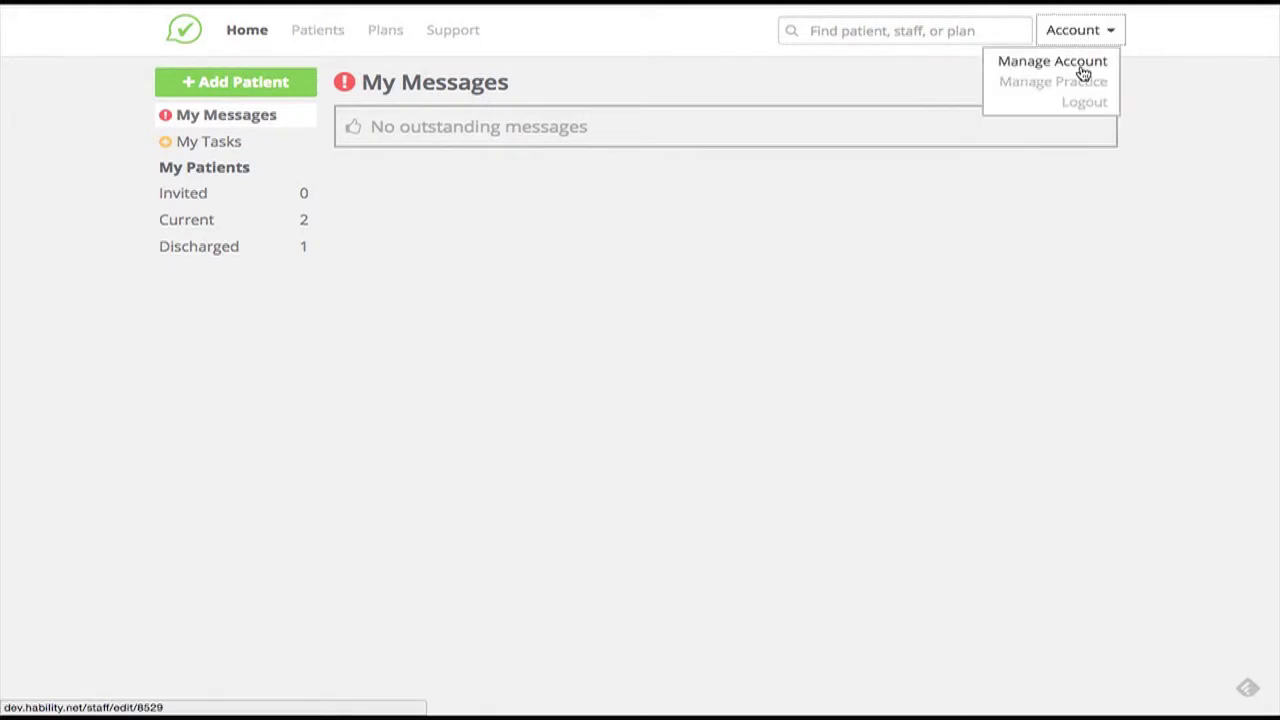
click(1082, 66)
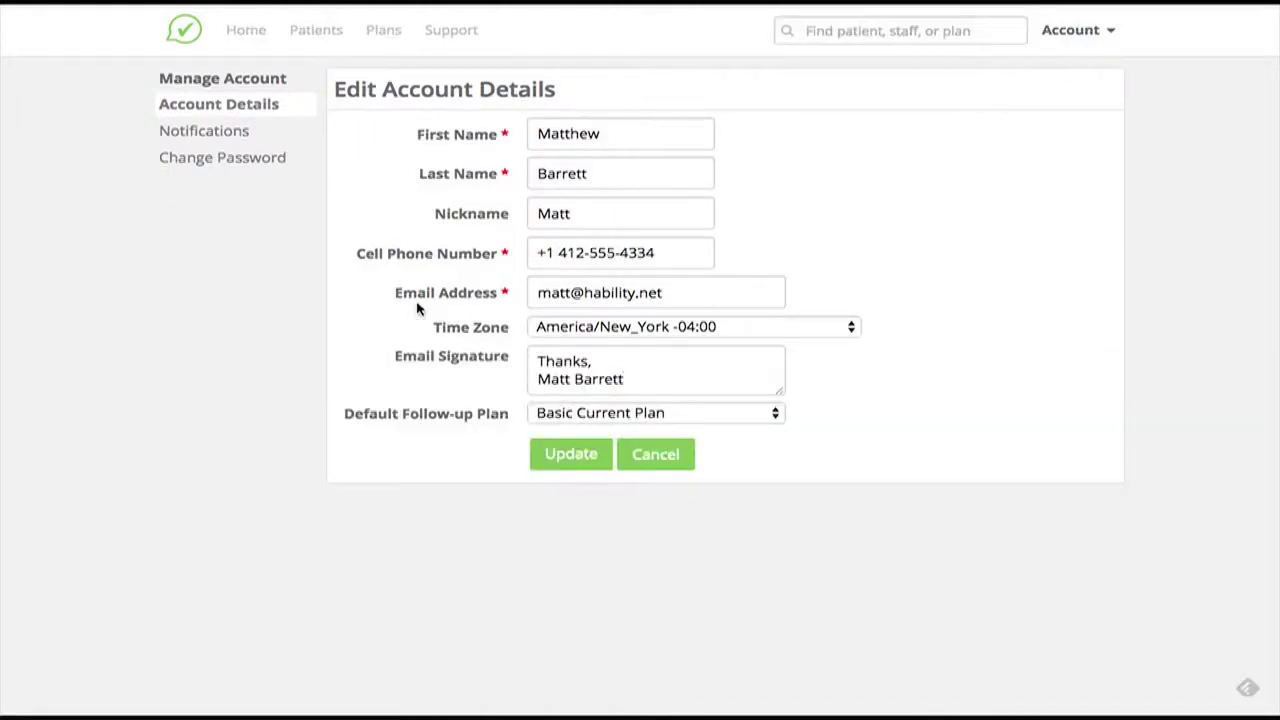
click(232, 139)
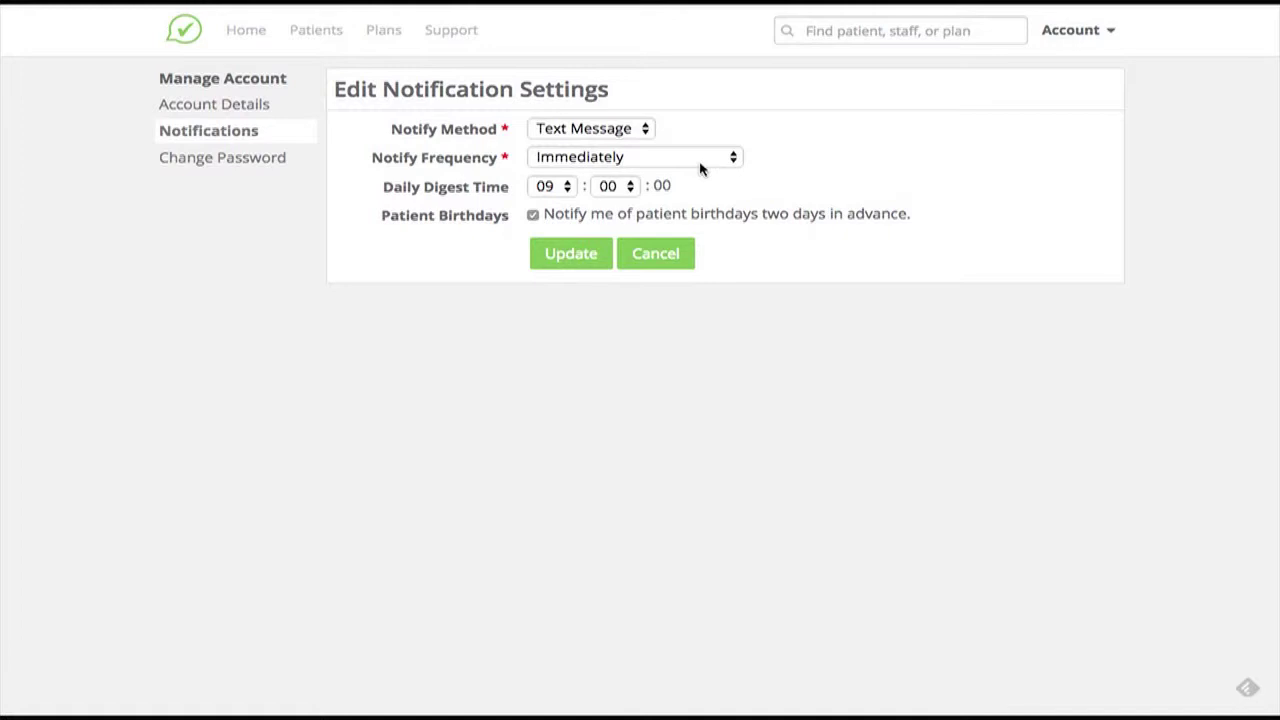
Step: Keep Text Message as the notify method, set the notify frequency to Custom, and save the notification settings
click(637, 134)
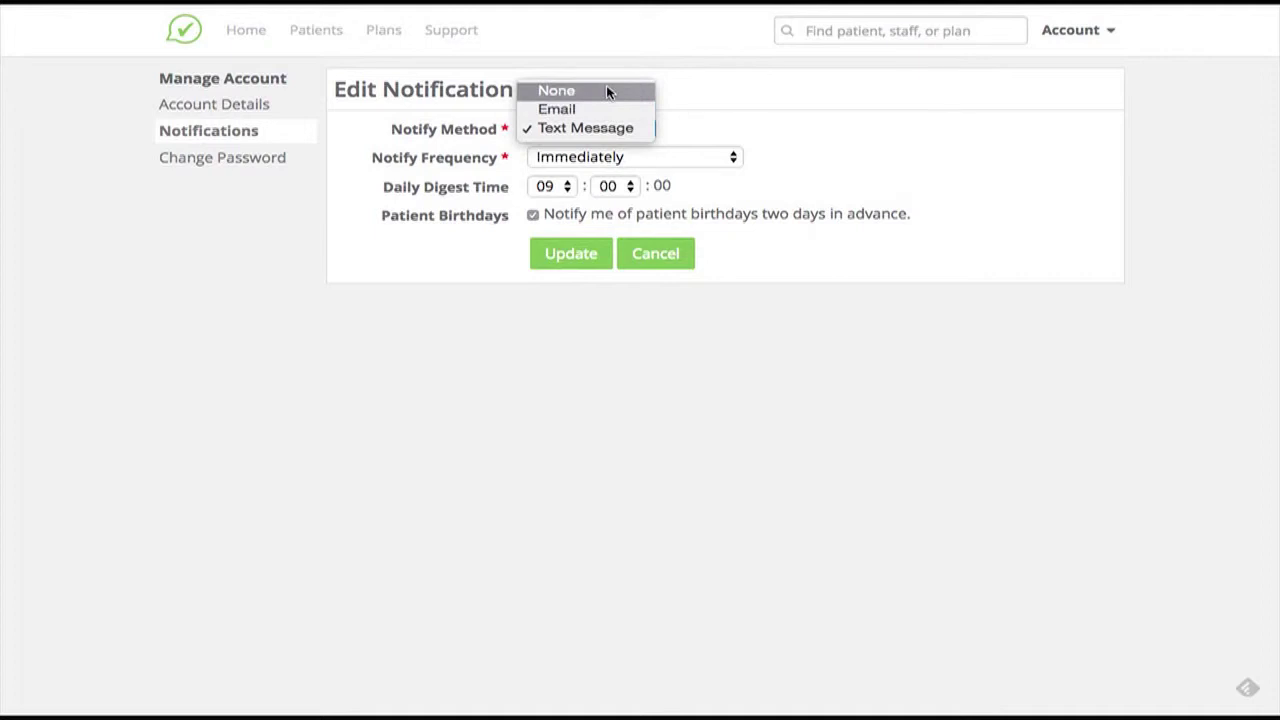
click(614, 132)
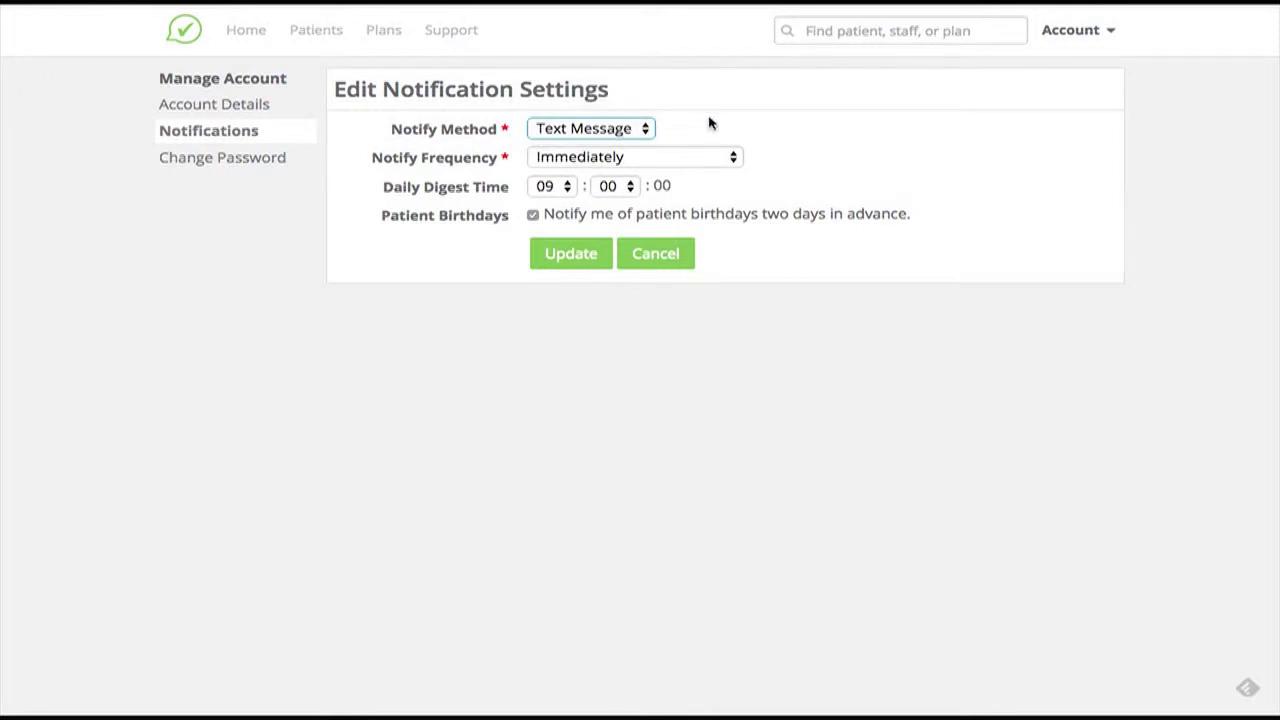
click(731, 160)
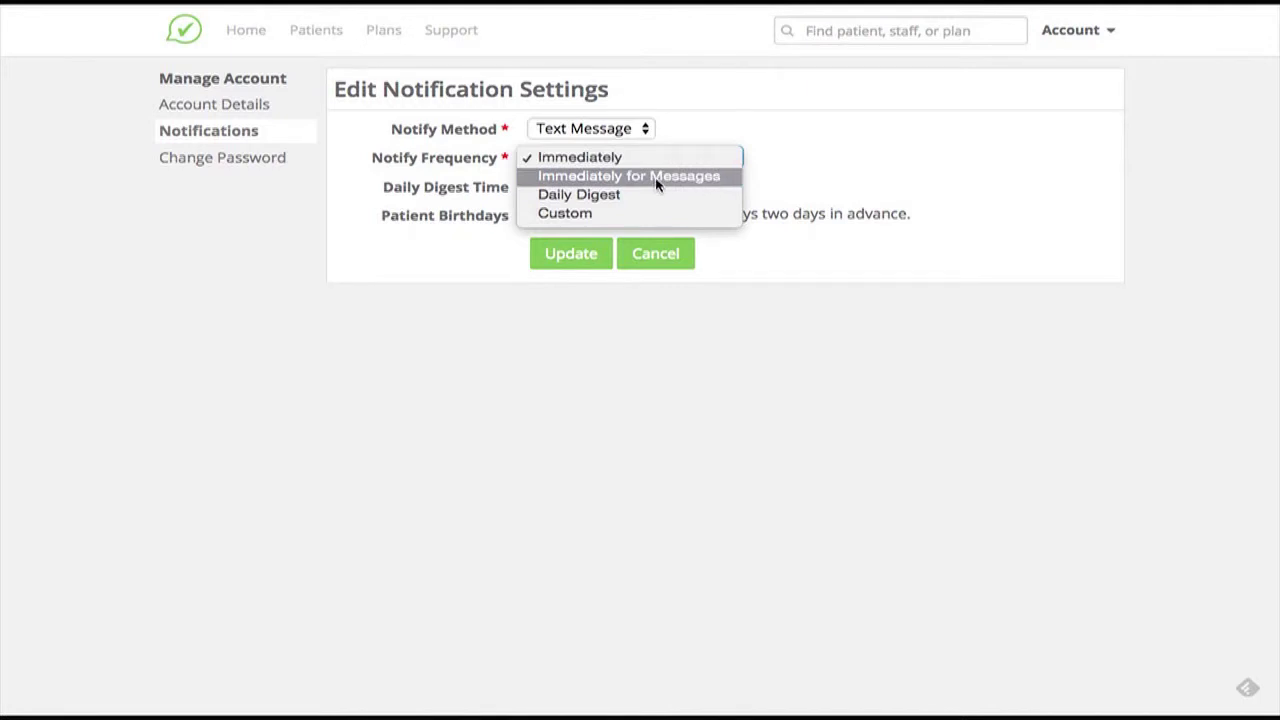
click(585, 214)
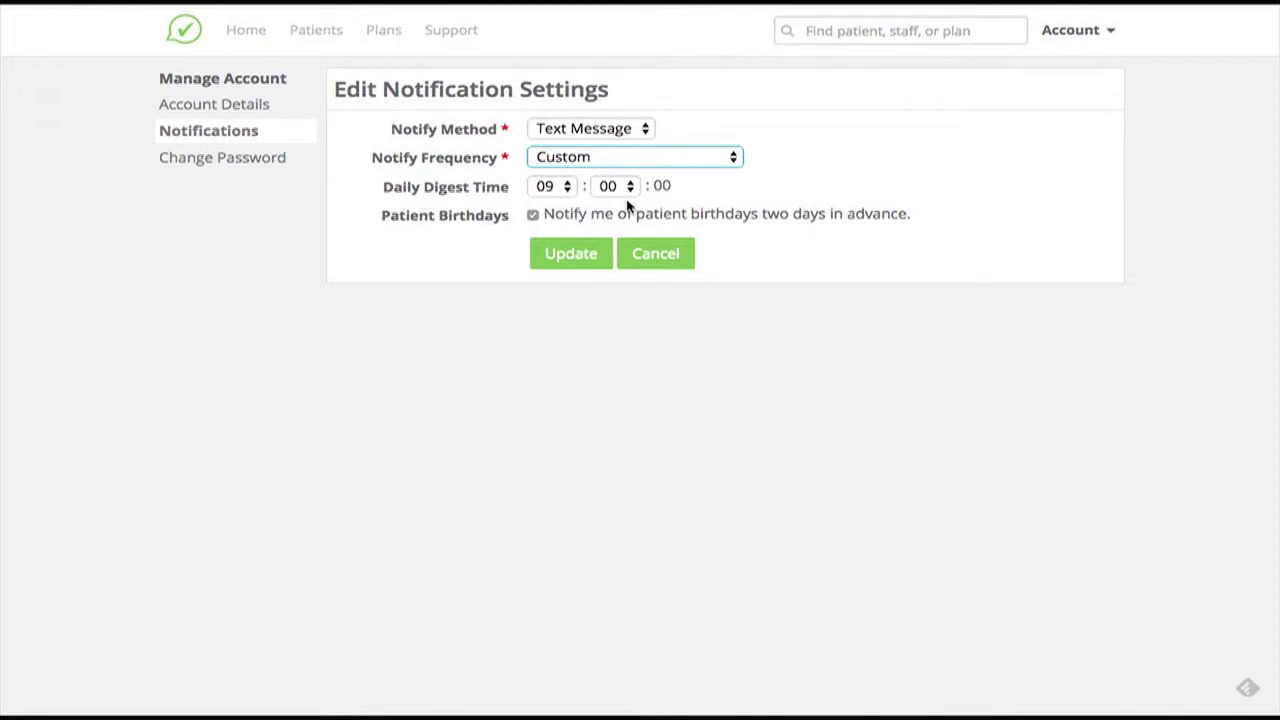
click(585, 258)
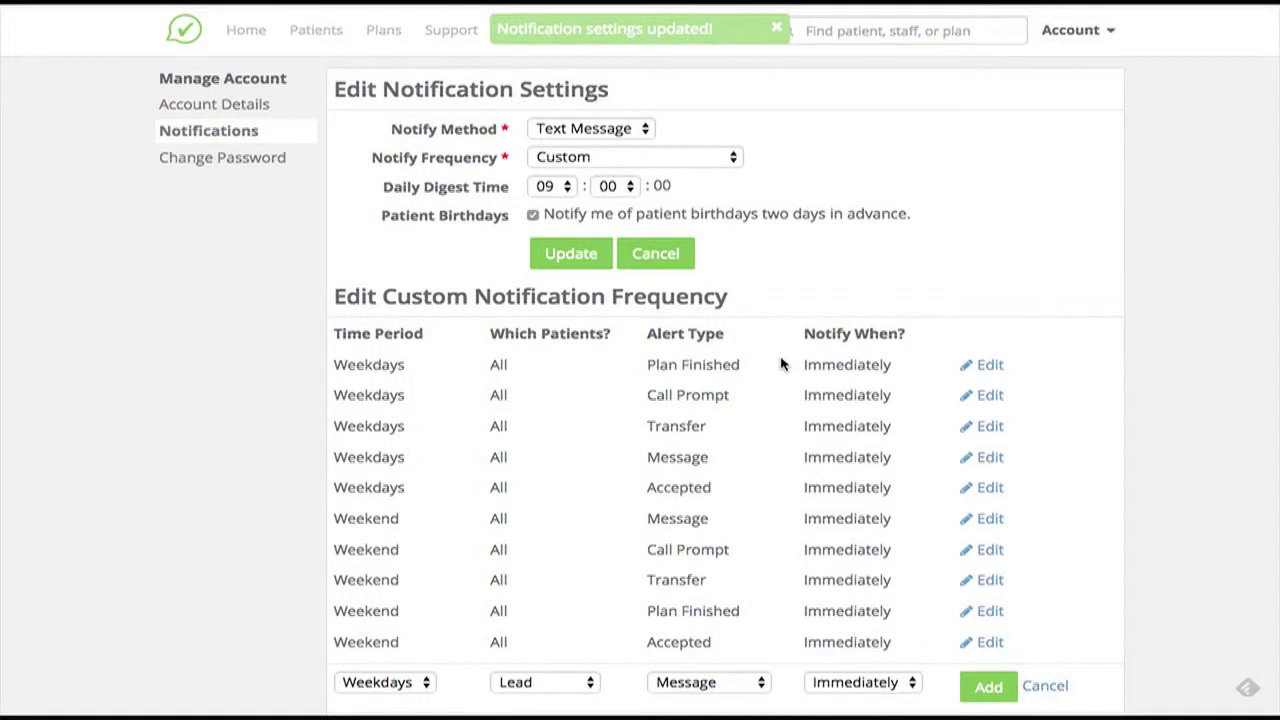
Step: Change the weekday Call Prompt alert for all patients to Daily Digest and save it
click(990, 397)
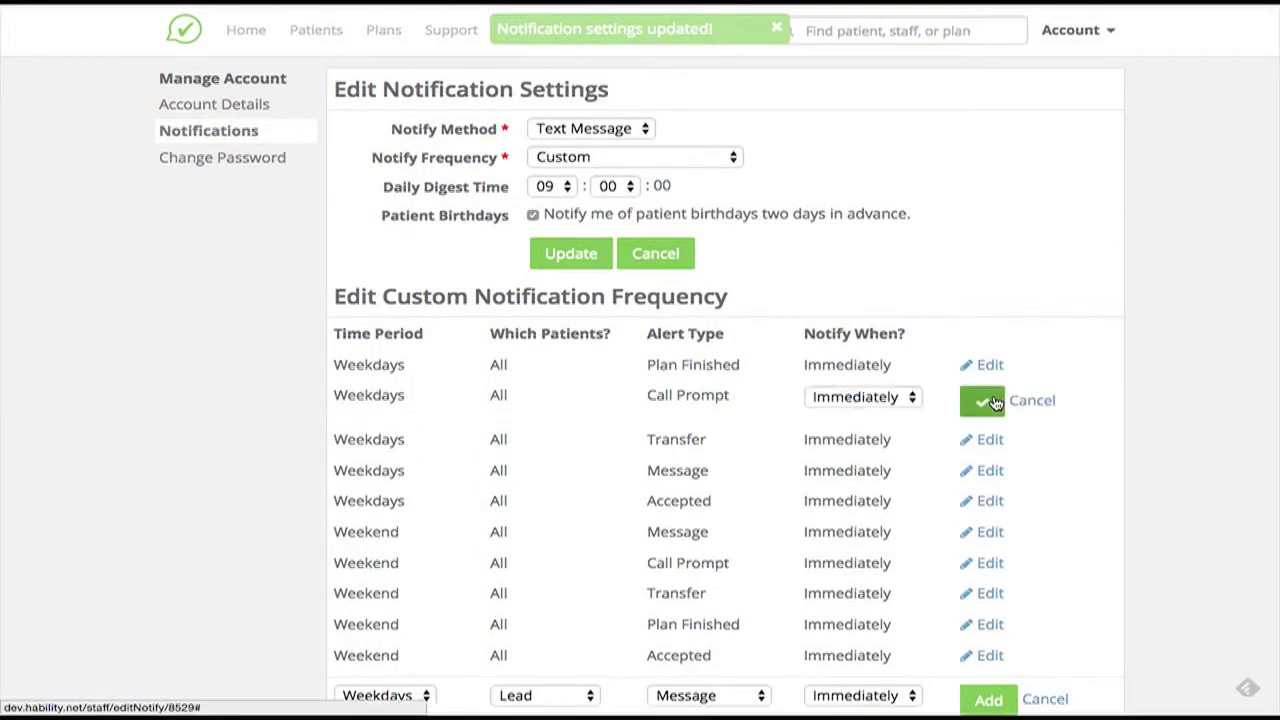
click(908, 398)
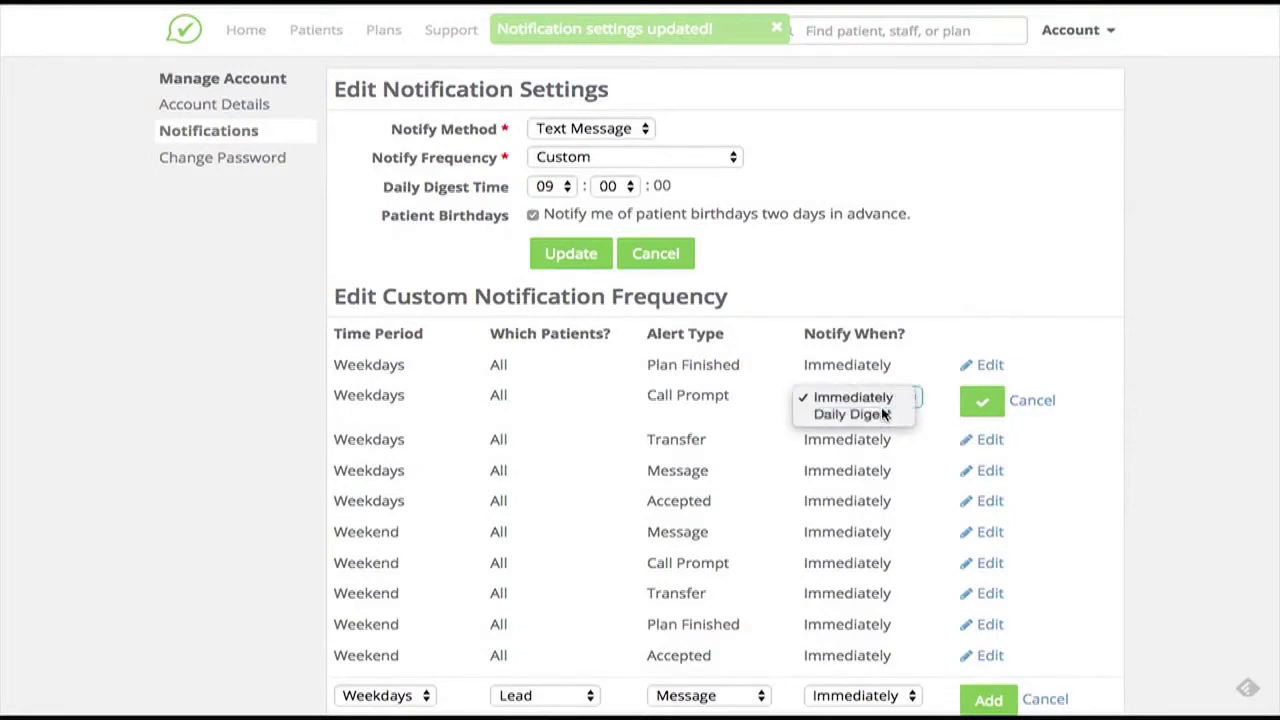
click(884, 413)
click(985, 401)
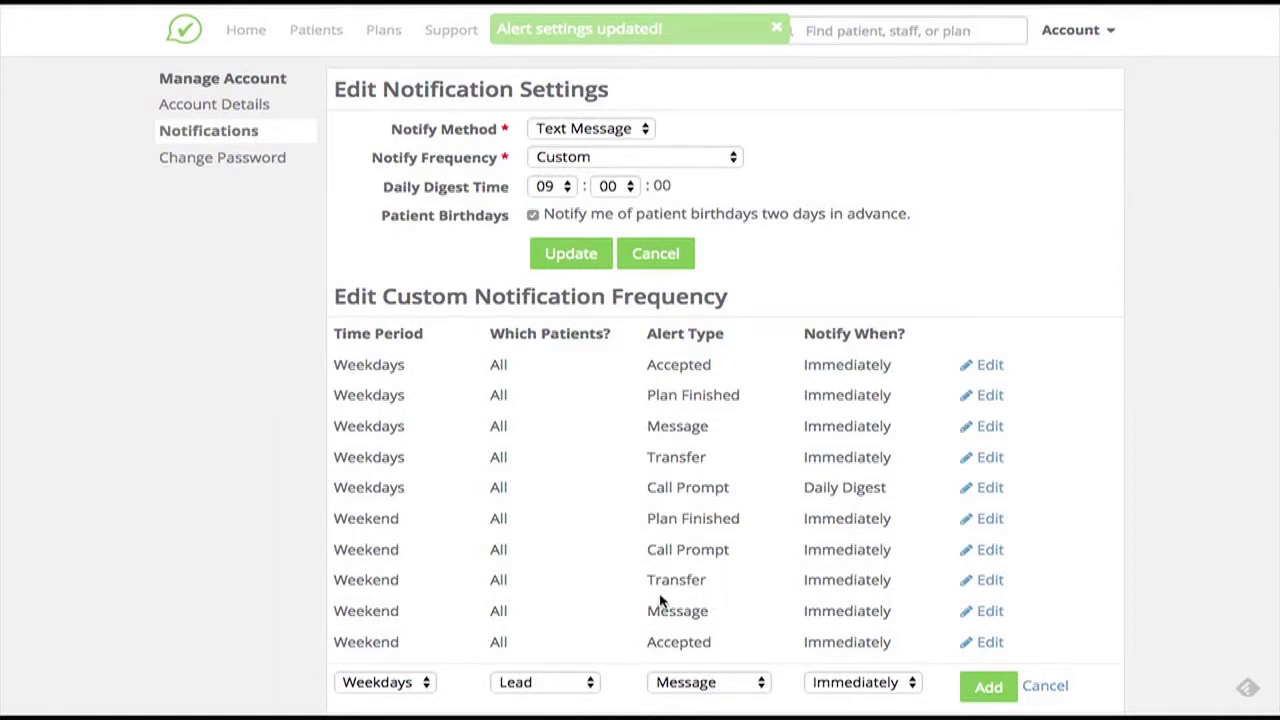
Step: Change the weekend Plan Finished alert for all patients to Daily Digest and save it
click(992, 520)
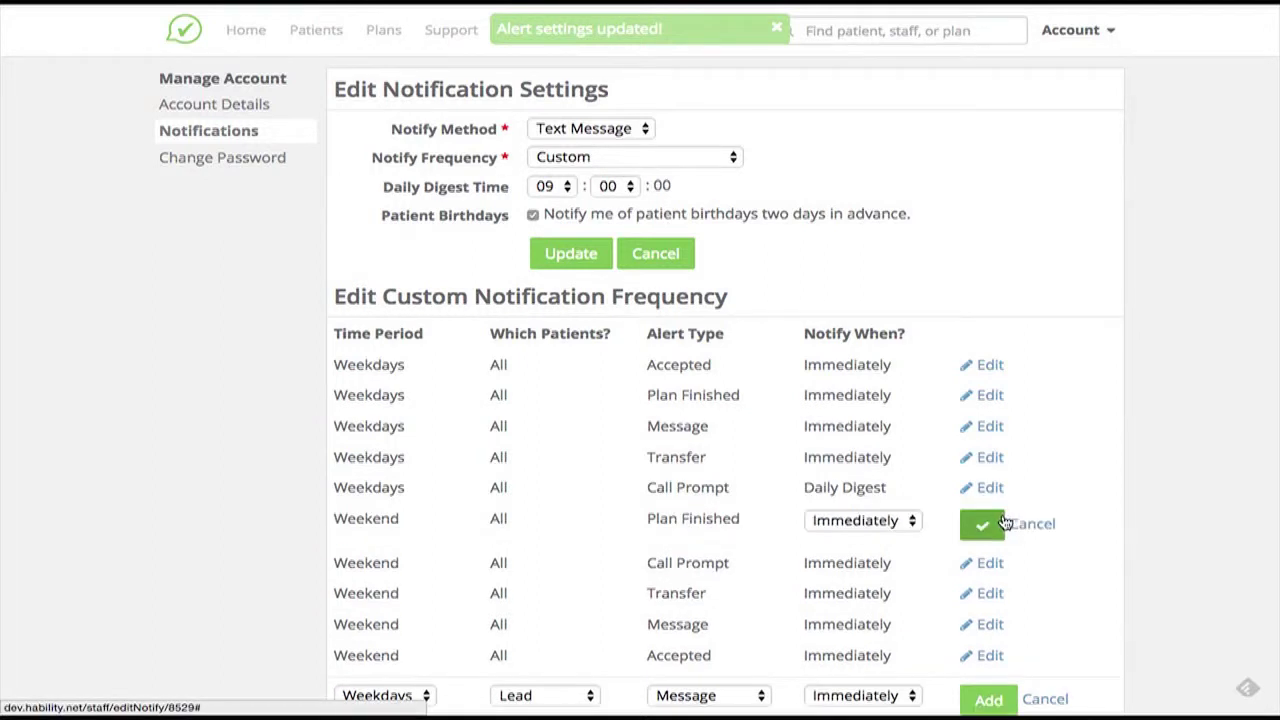
click(905, 520)
click(900, 535)
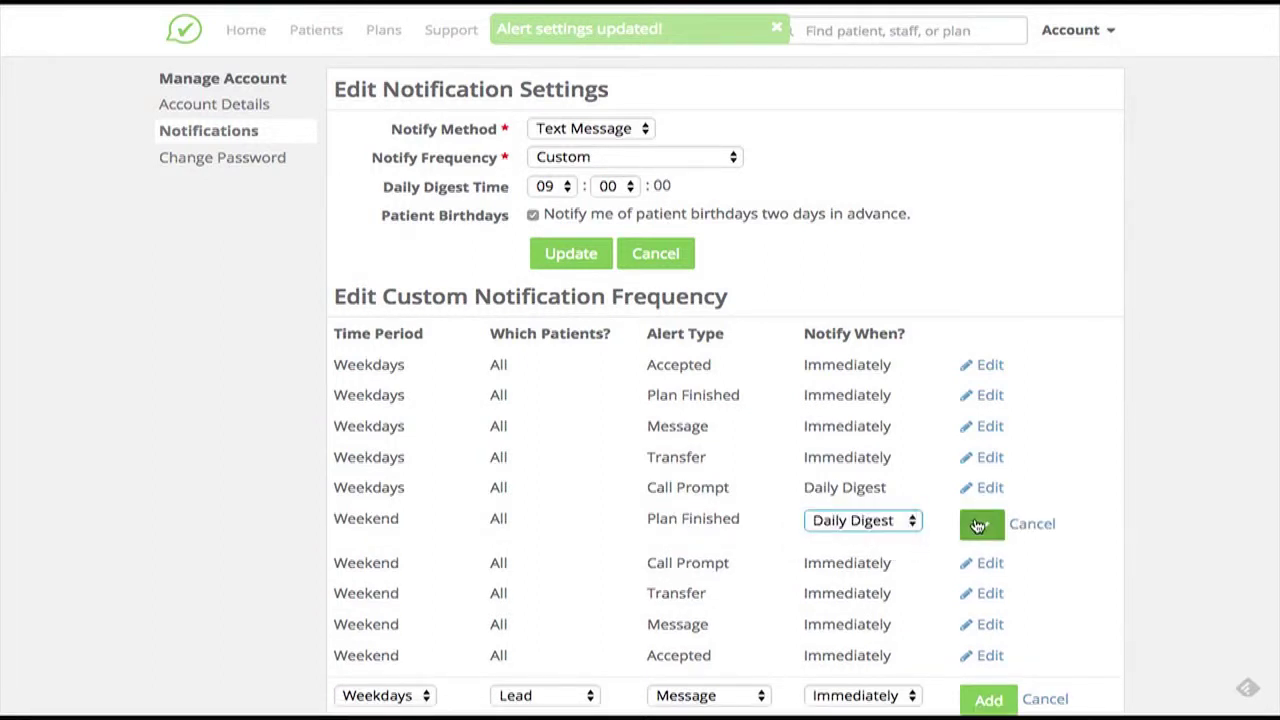
click(978, 526)
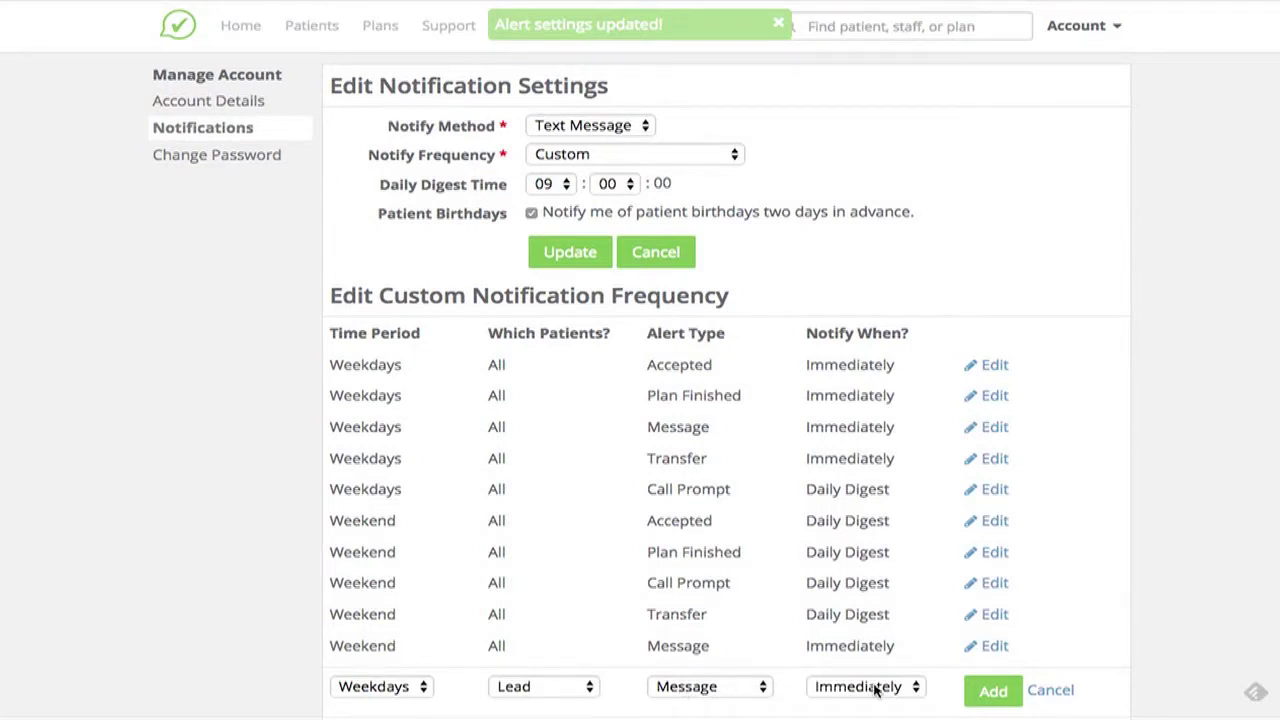
Step: Add a weekday Message alert for Lead patients with immediate notification, then open its row for editing and cancel without changes
click(987, 692)
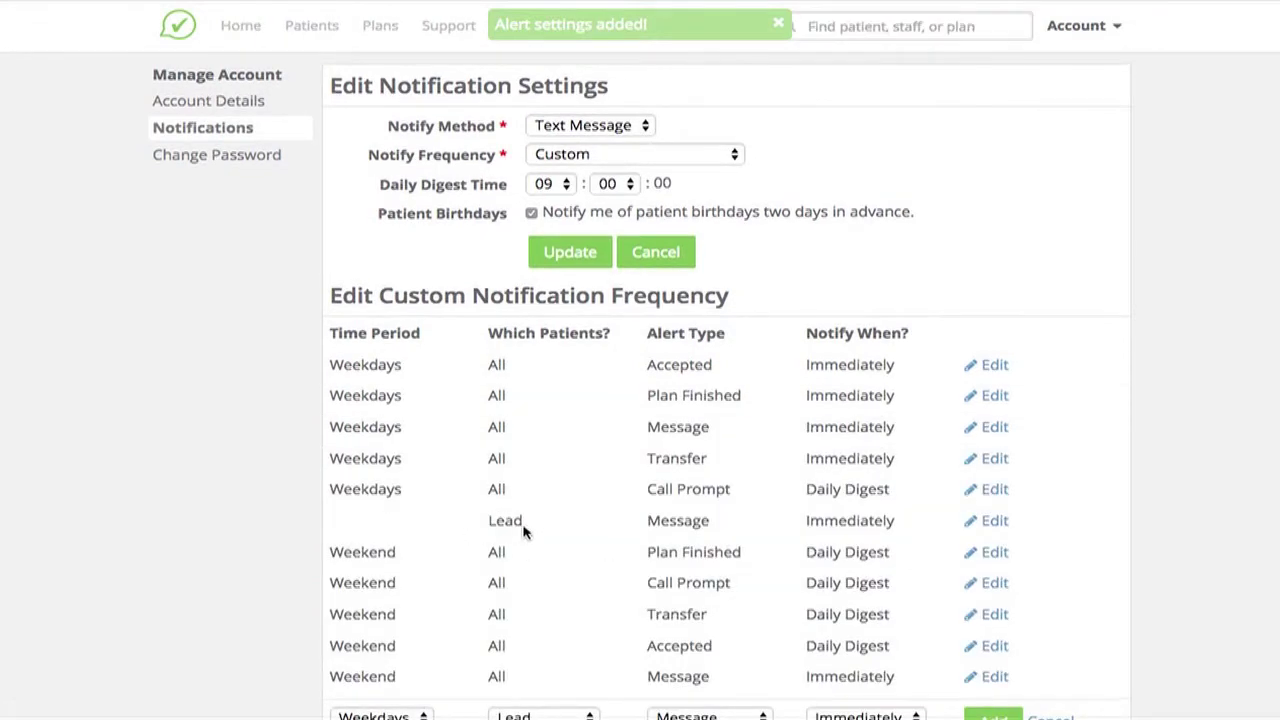
click(998, 521)
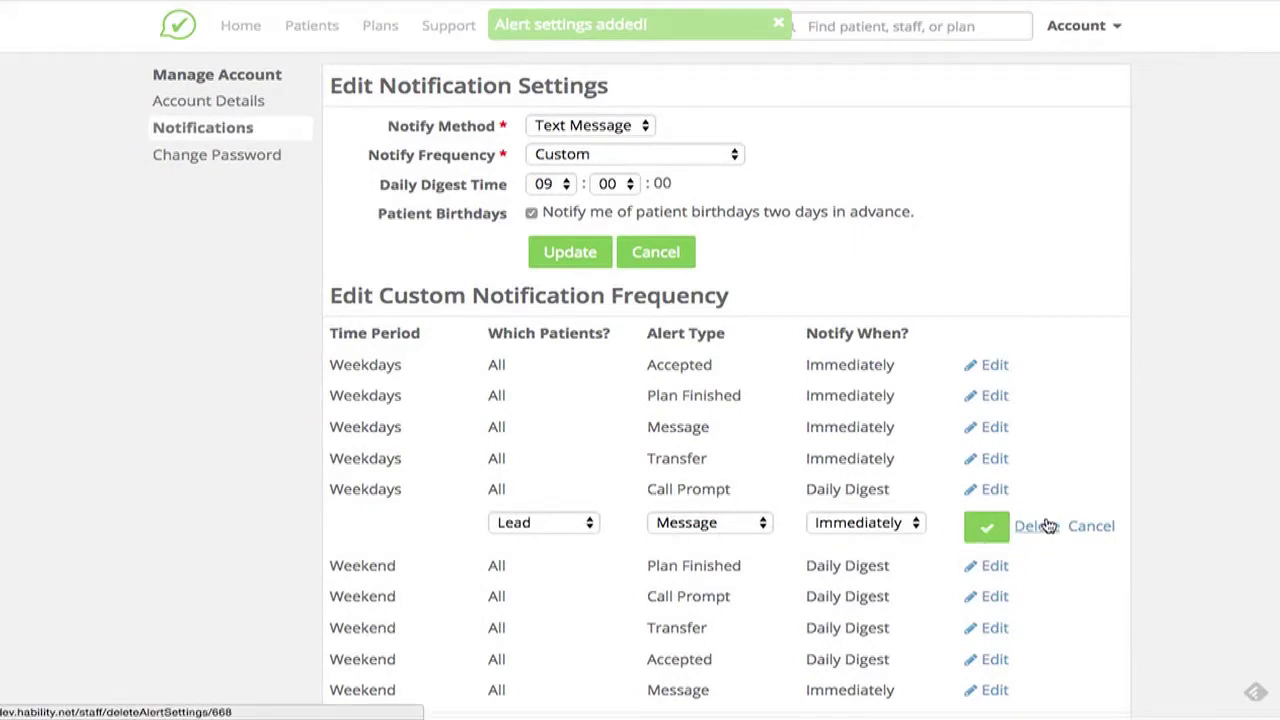
click(1091, 527)
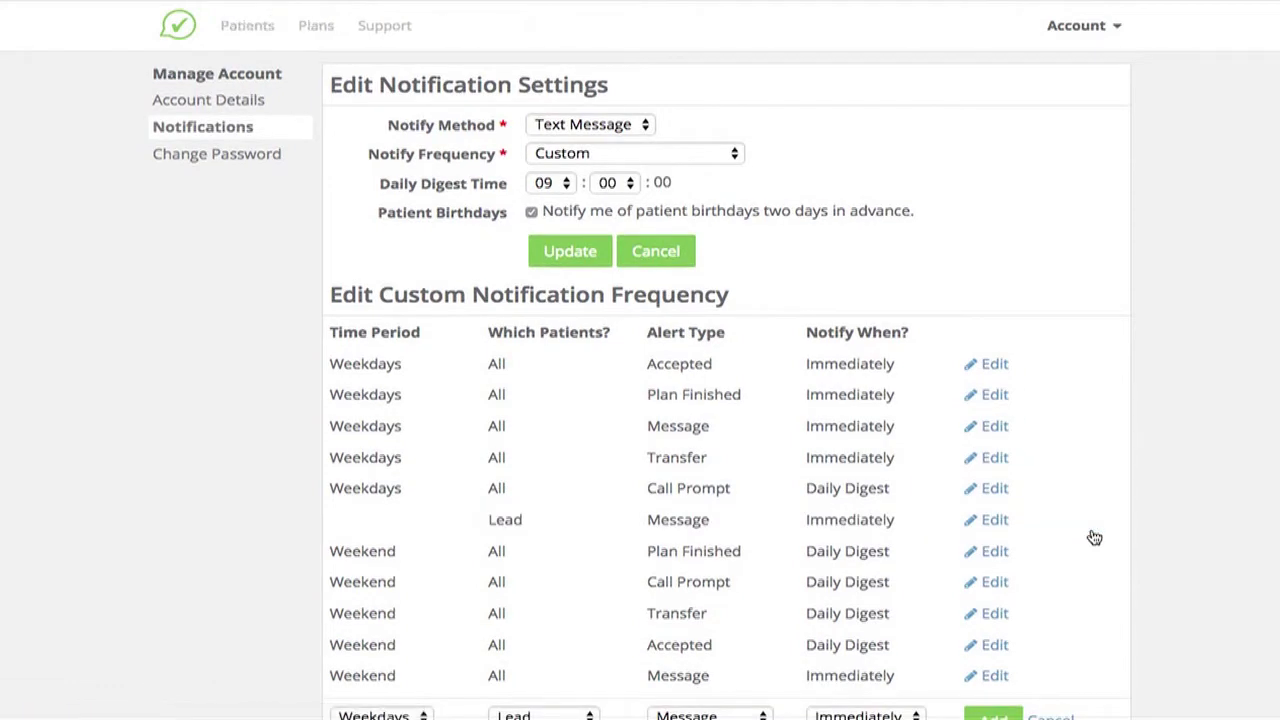
Step: Add a weekend Message alert for Lead patients with immediate notification
click(415, 689)
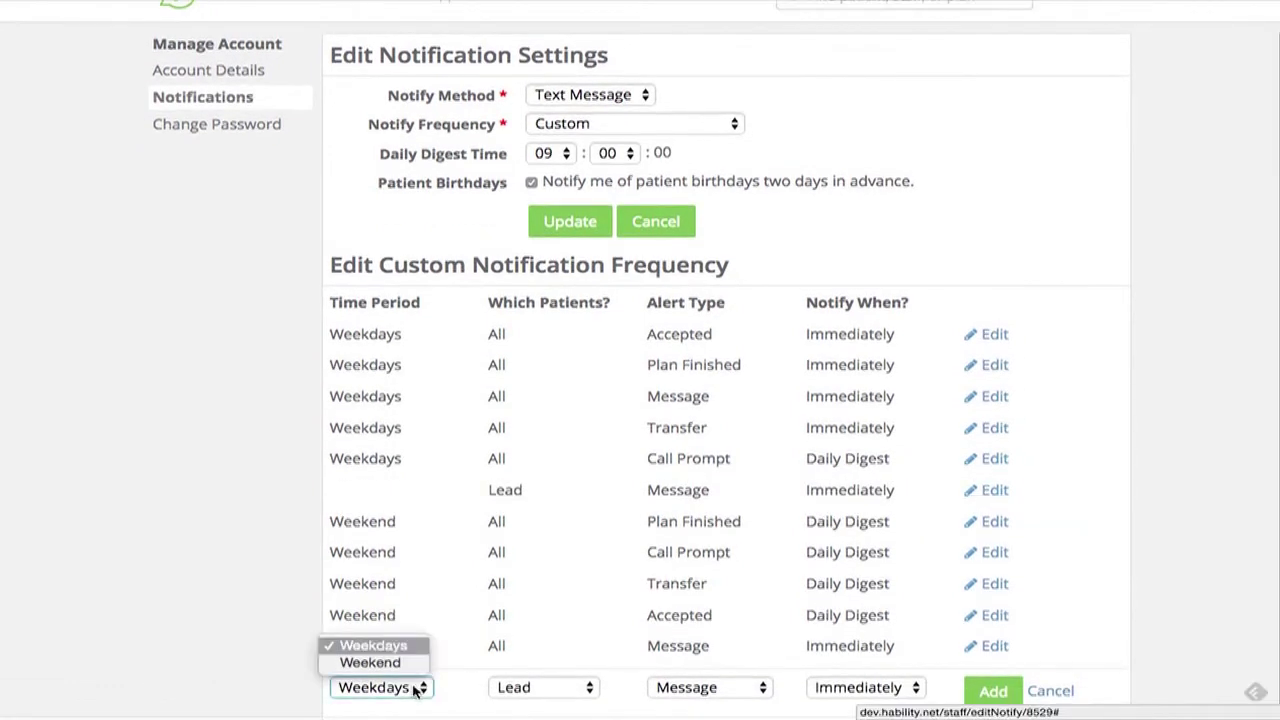
click(372, 662)
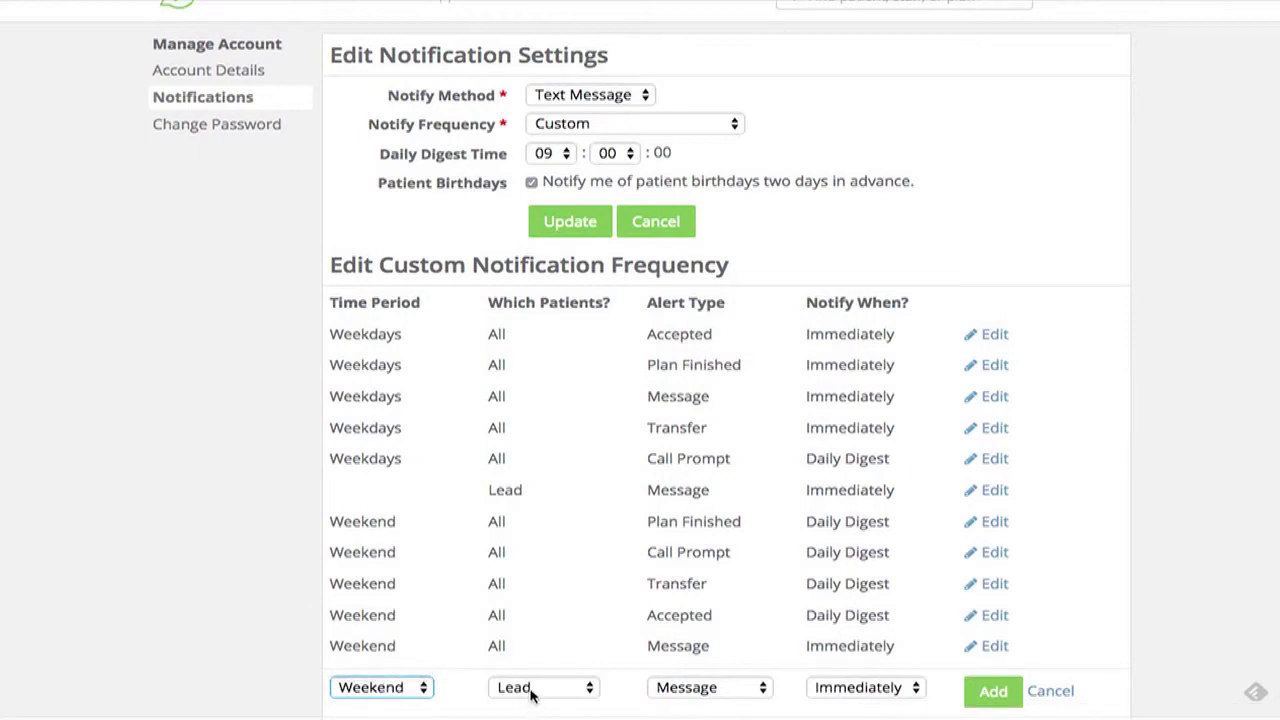
click(997, 692)
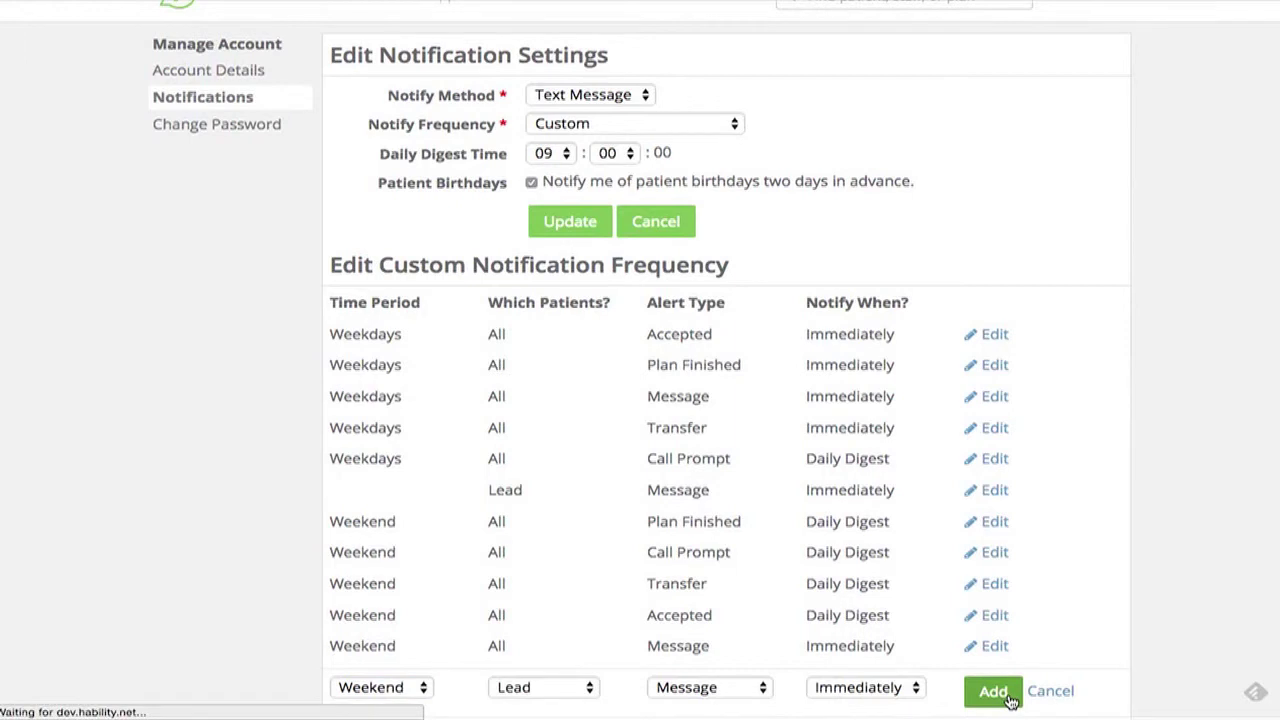
scroll(712, 495, down, 1)
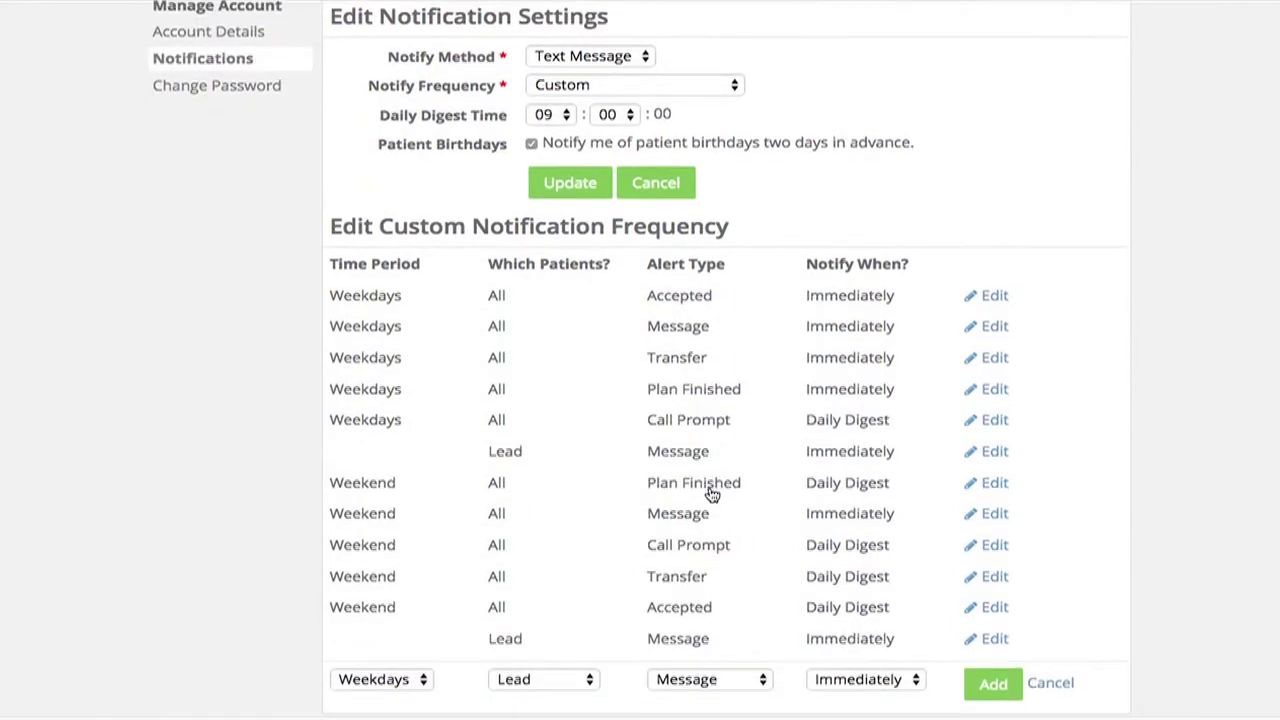
click(914, 685)
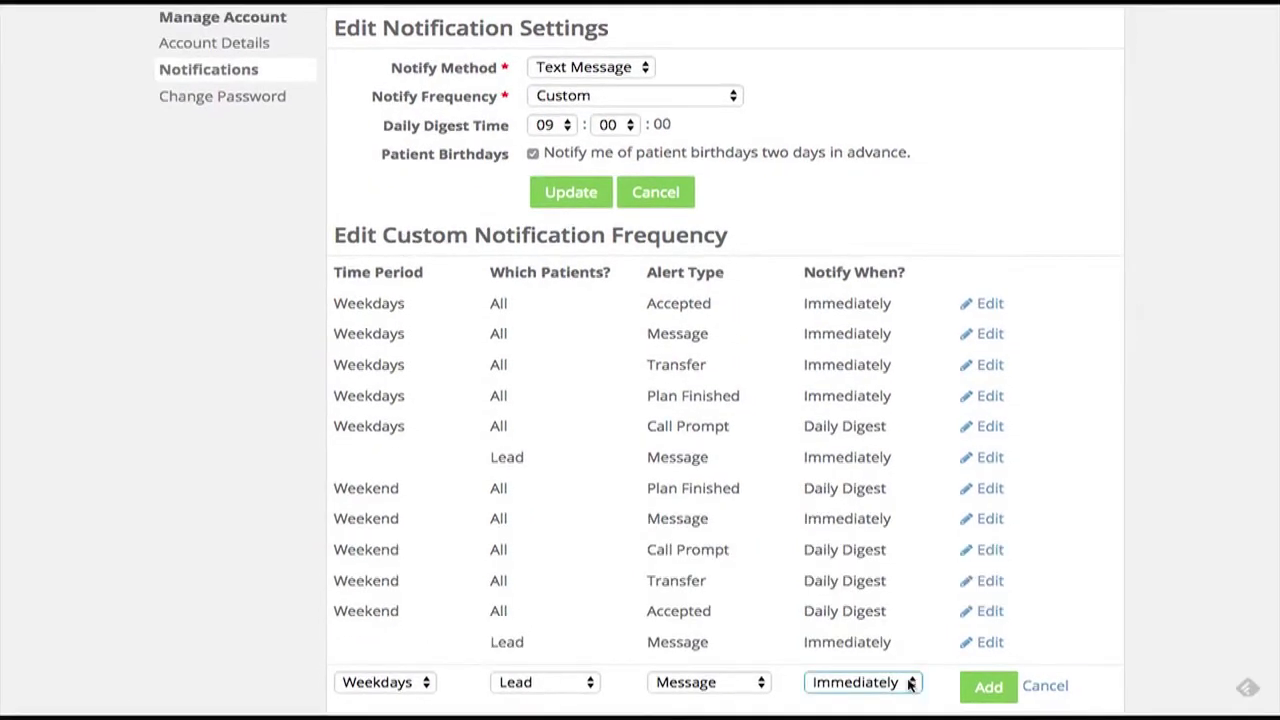
Step: Set the daily digest time to 07:30 and save the notification settings
scroll(910, 683, up, 1)
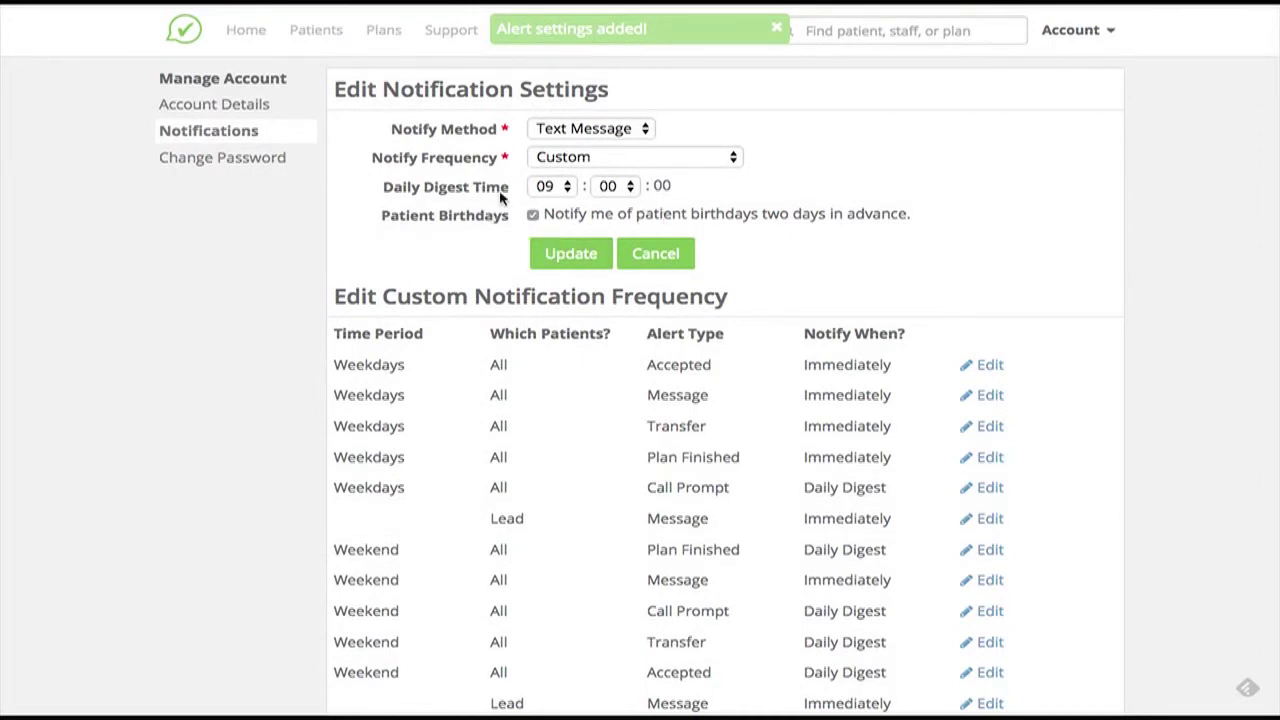
click(566, 188)
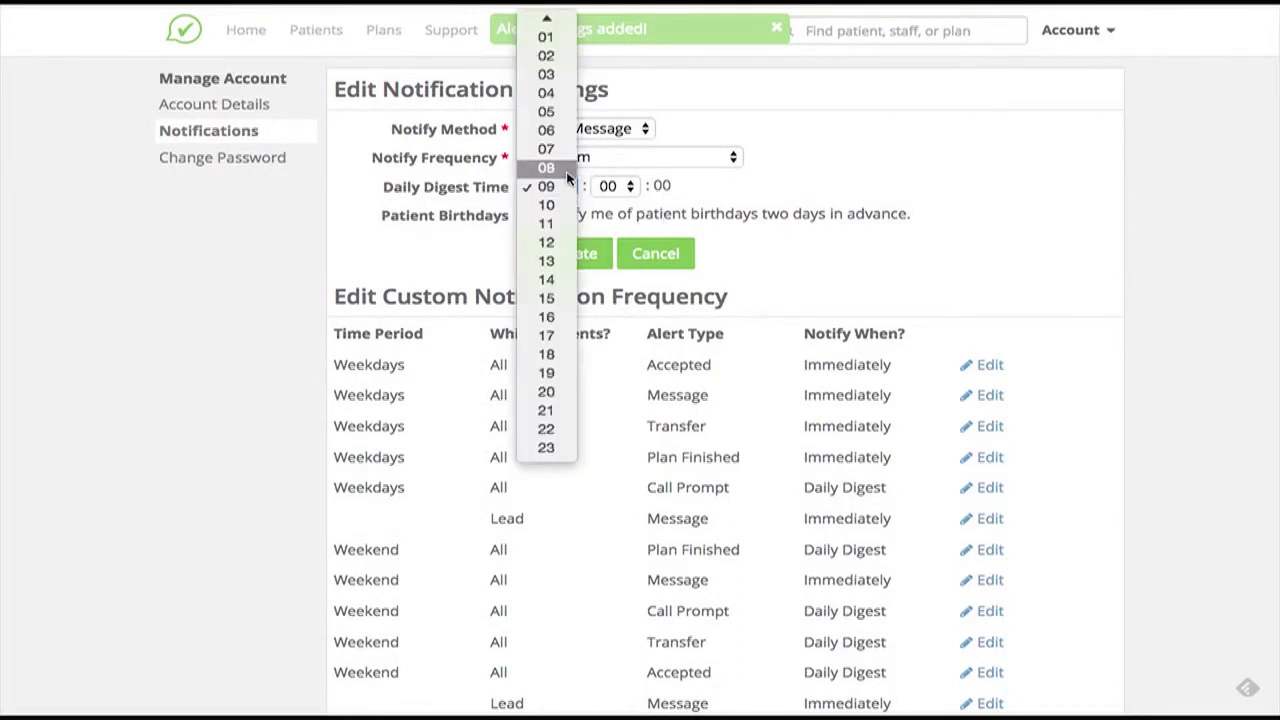
click(546, 149)
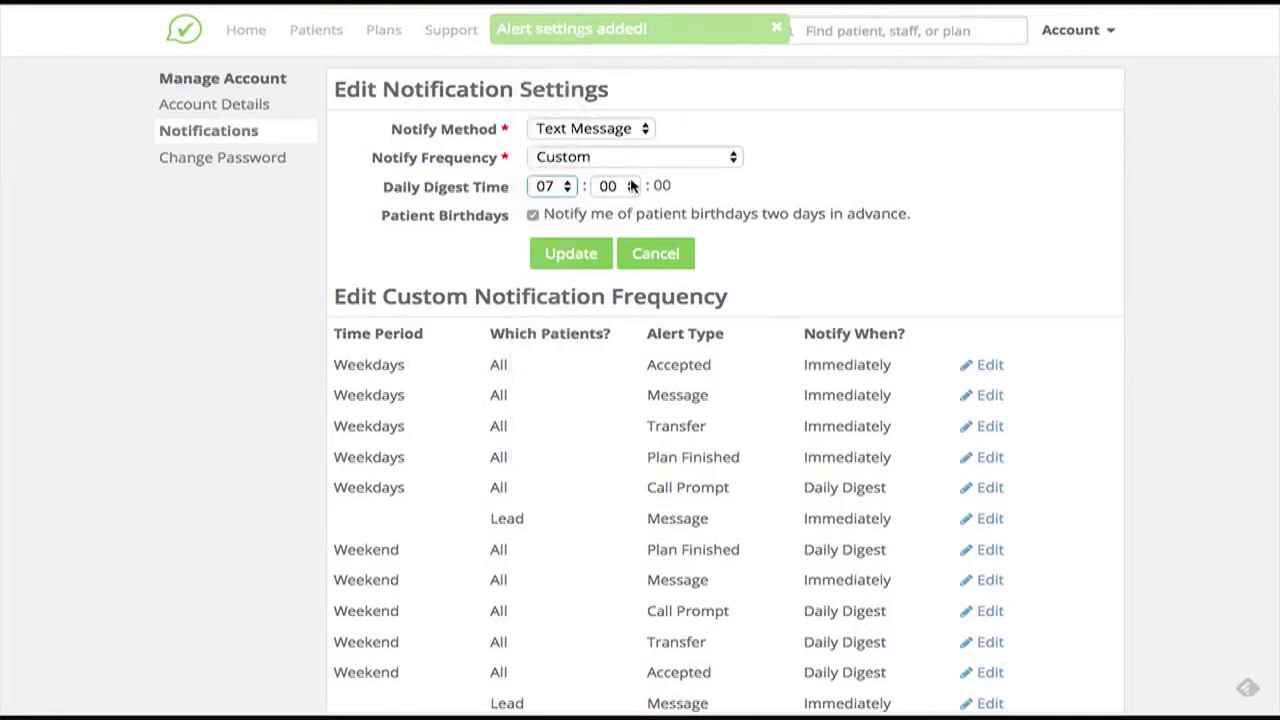
click(630, 186)
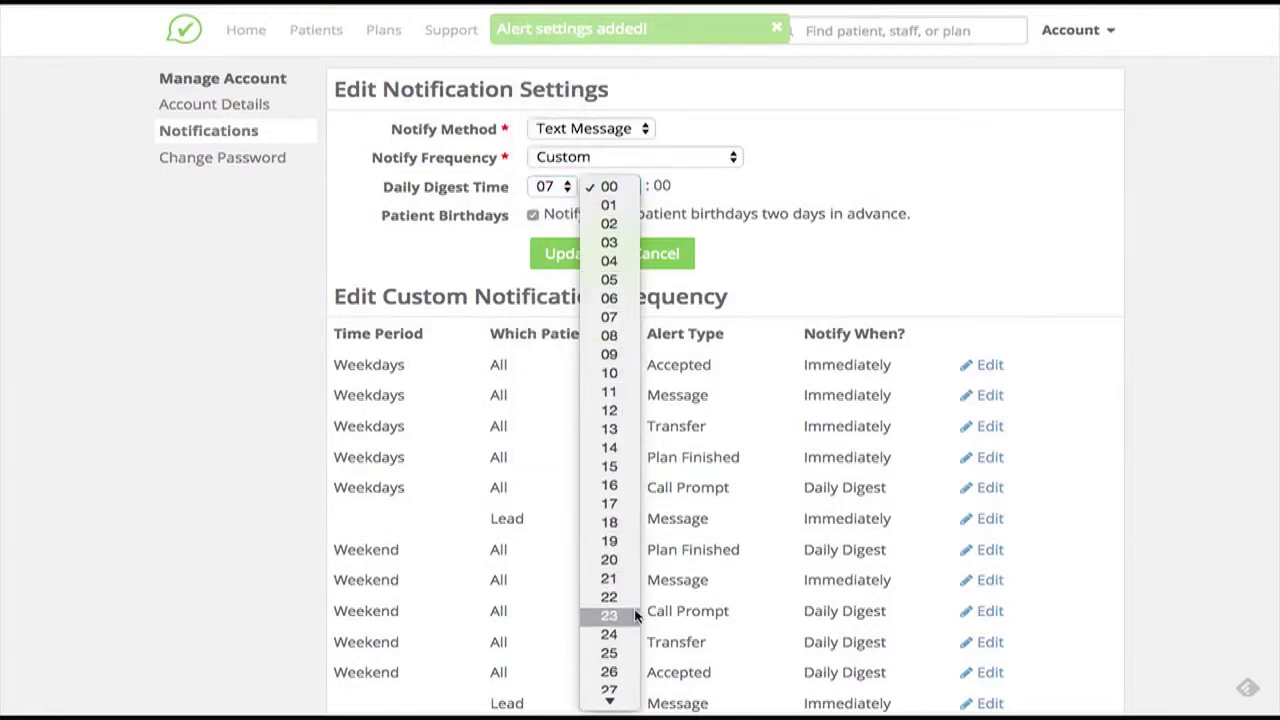
scroll(634, 630, down, 3)
click(623, 650)
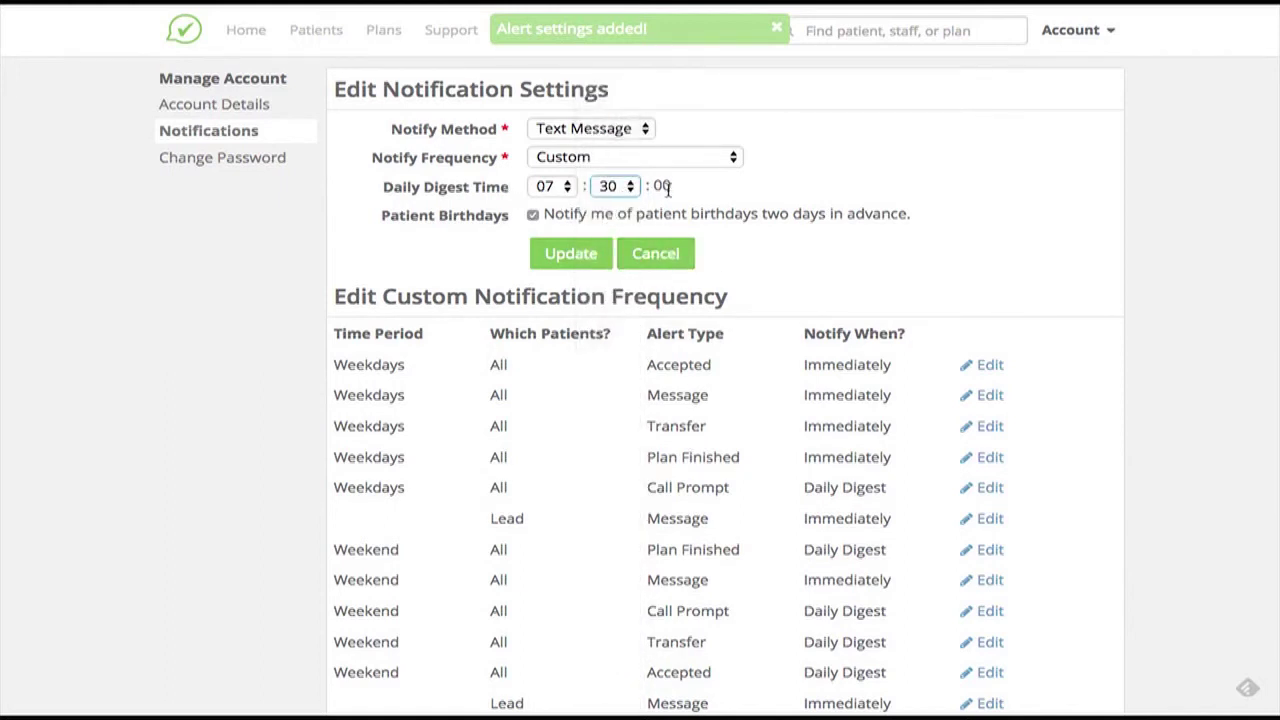
click(572, 190)
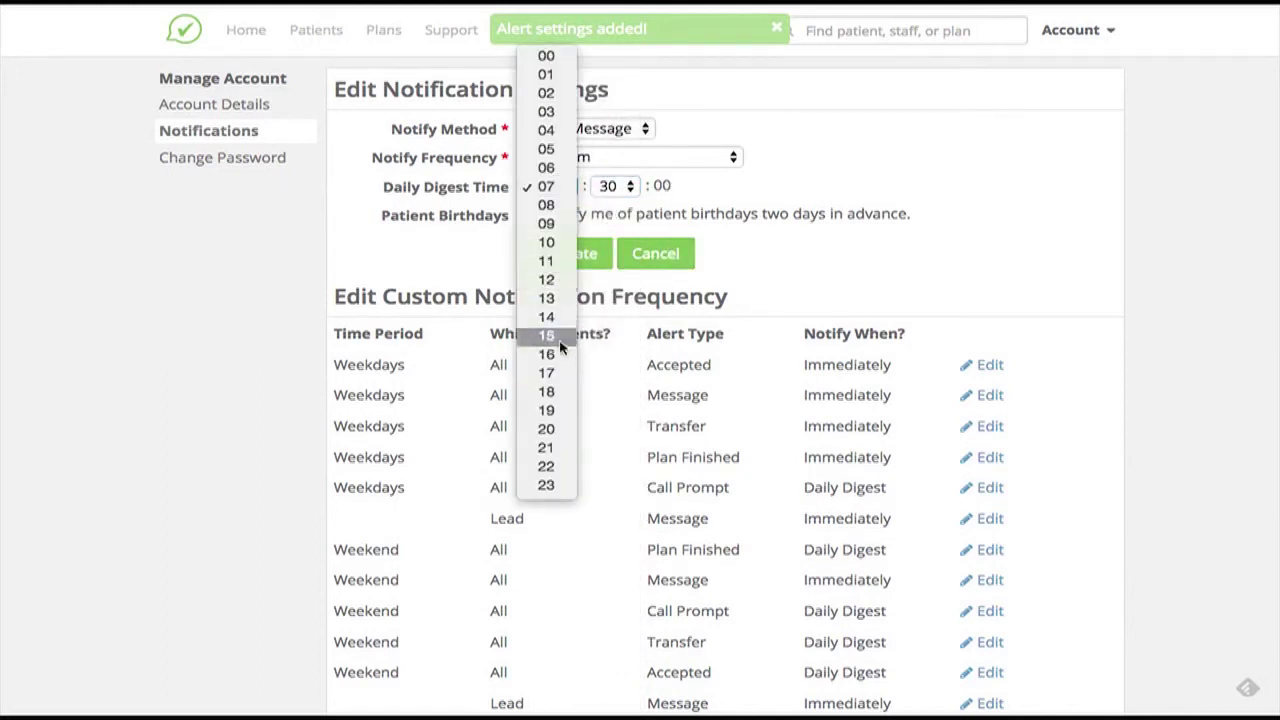
click(544, 187)
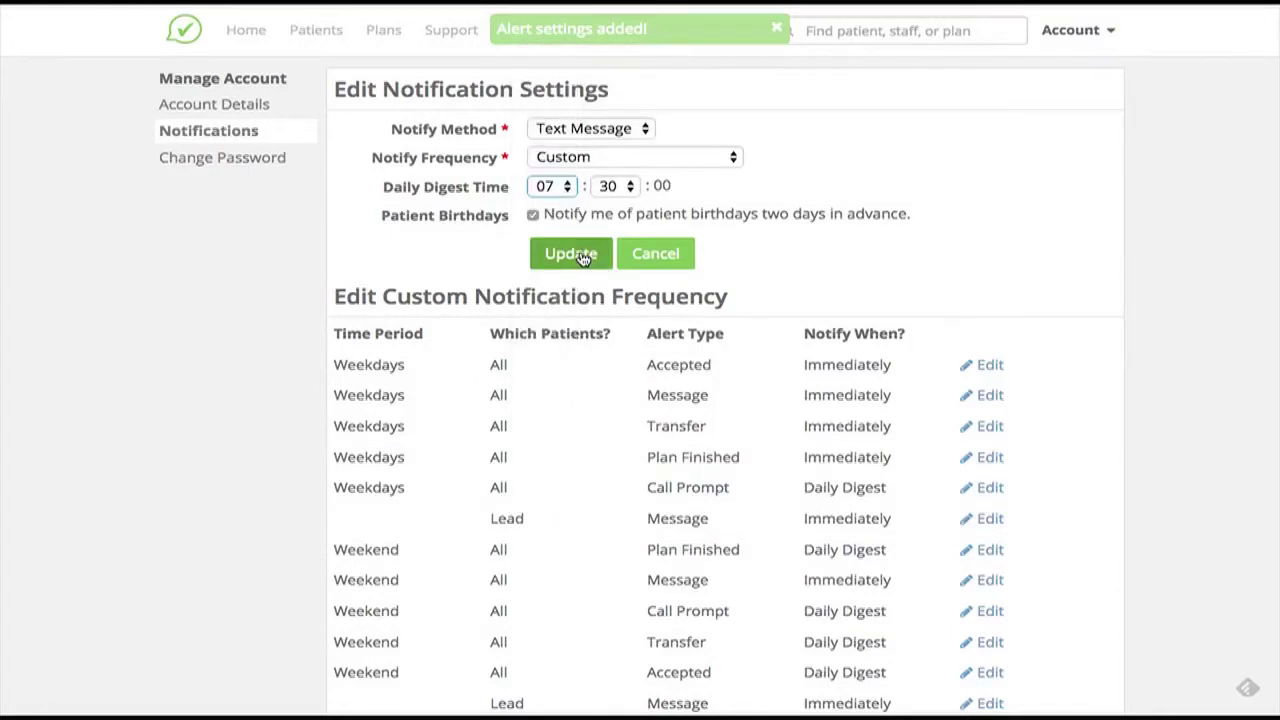
click(584, 258)
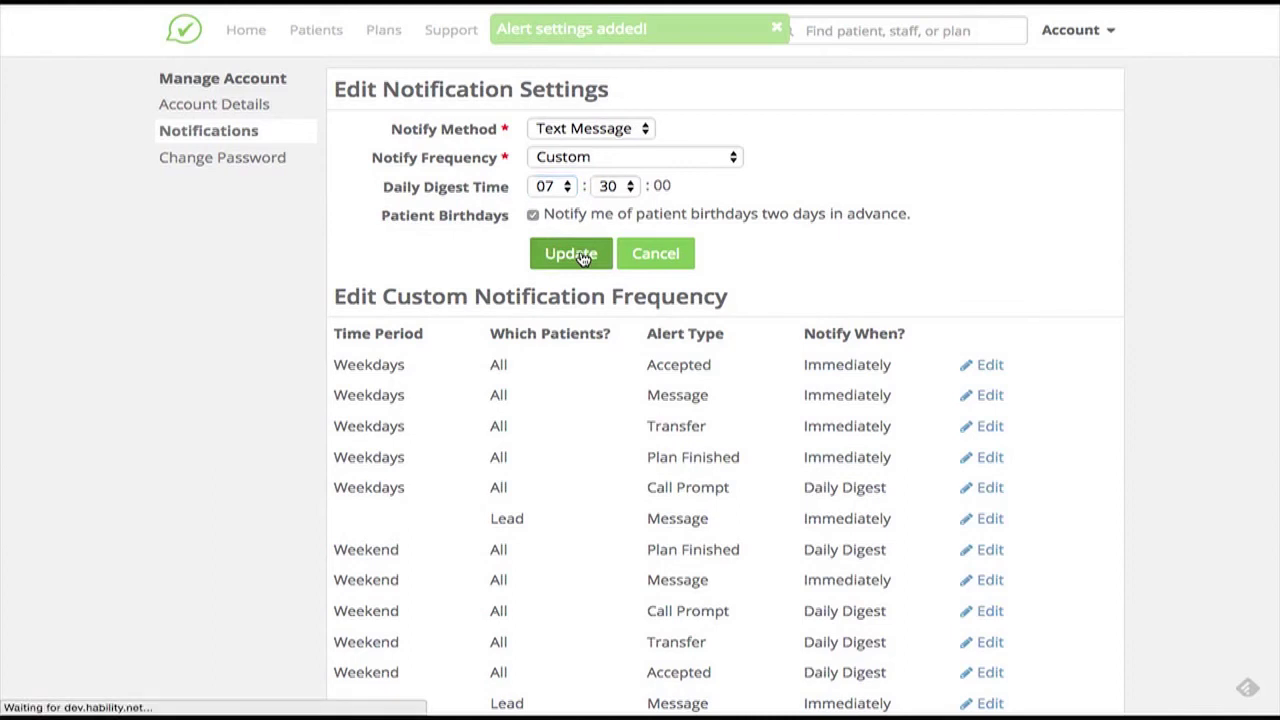